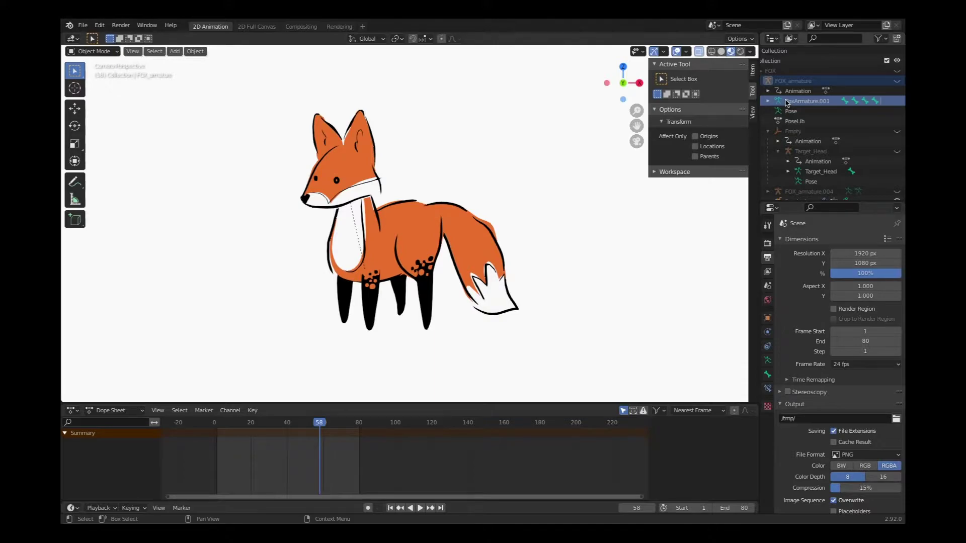
click(768, 82)
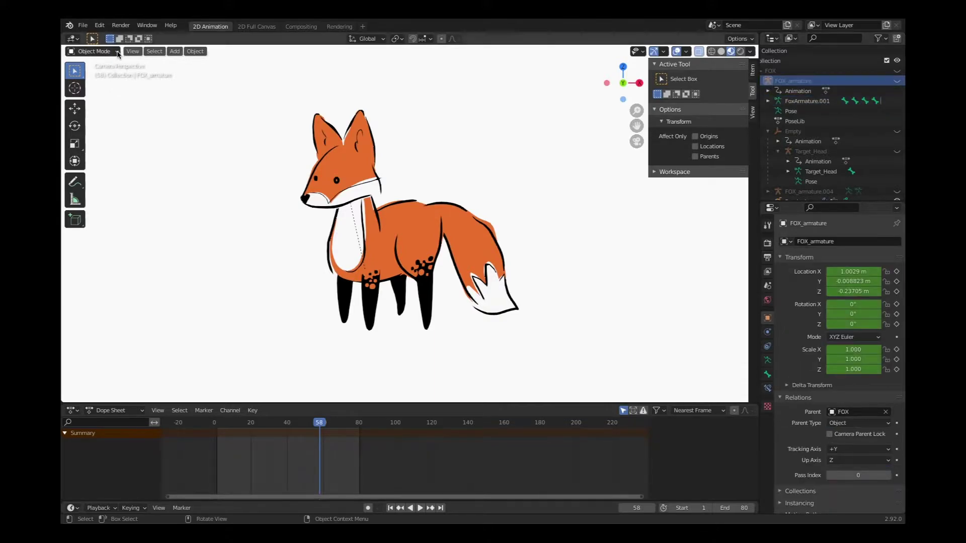
click(174, 51)
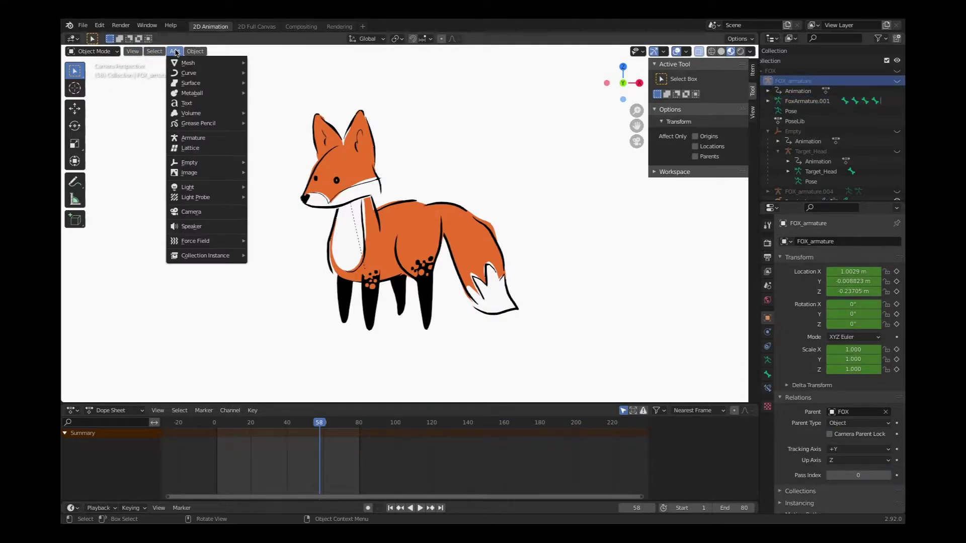
click(186, 137)
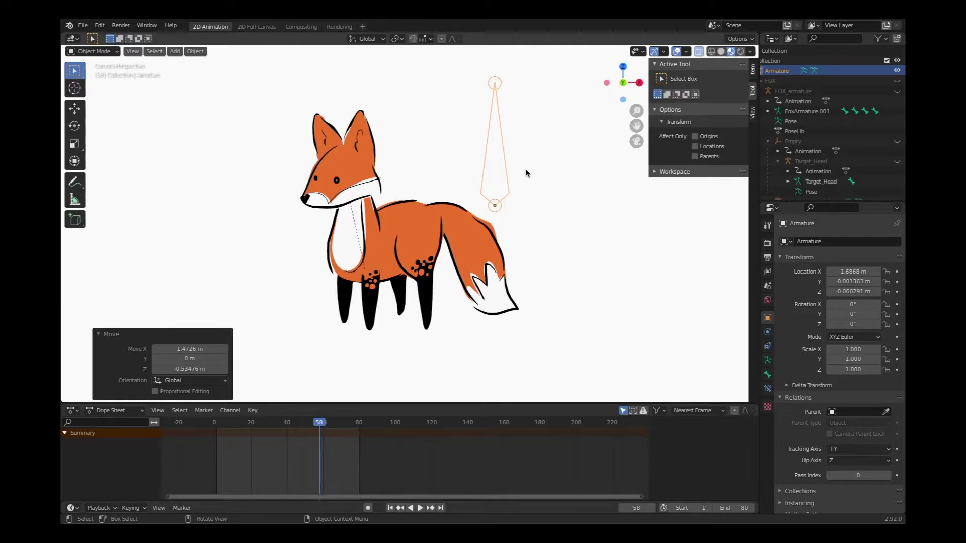
Place the 3D cursor on the fox's hip, just above the hind leg, and add a new armature there
click(74, 88)
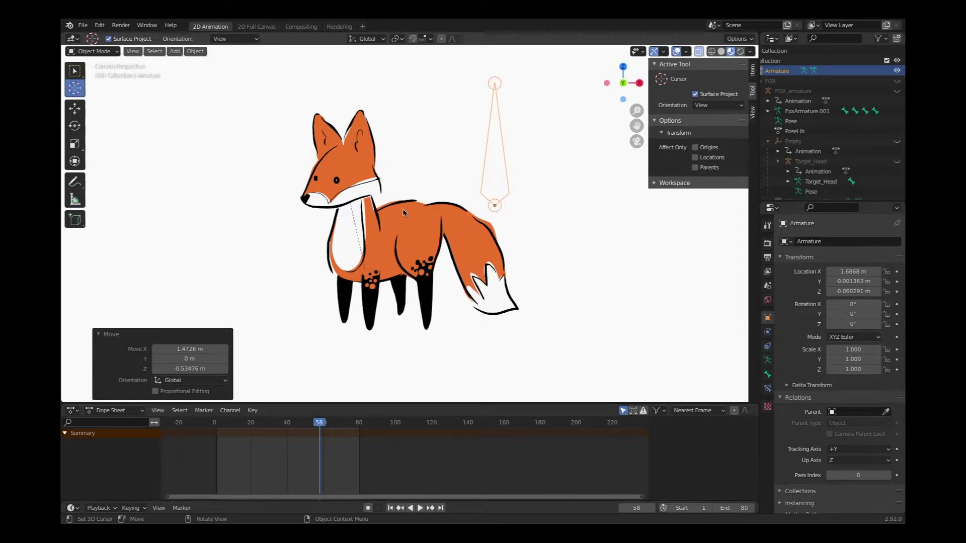
click(421, 229)
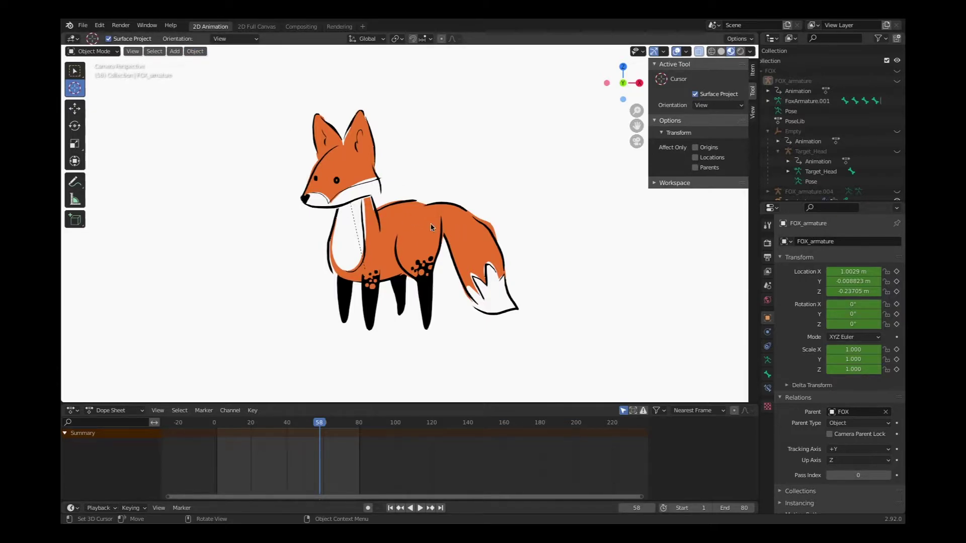
click(176, 51)
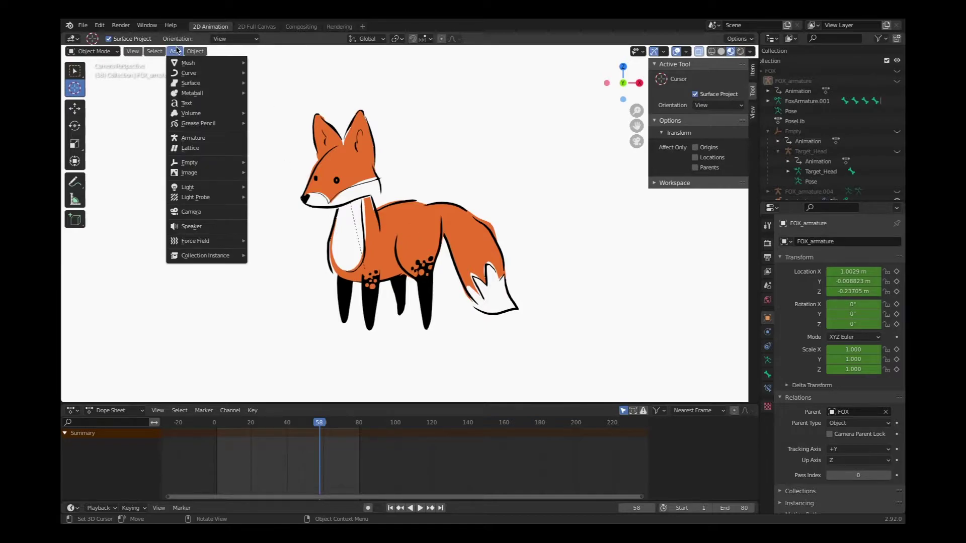
click(188, 137)
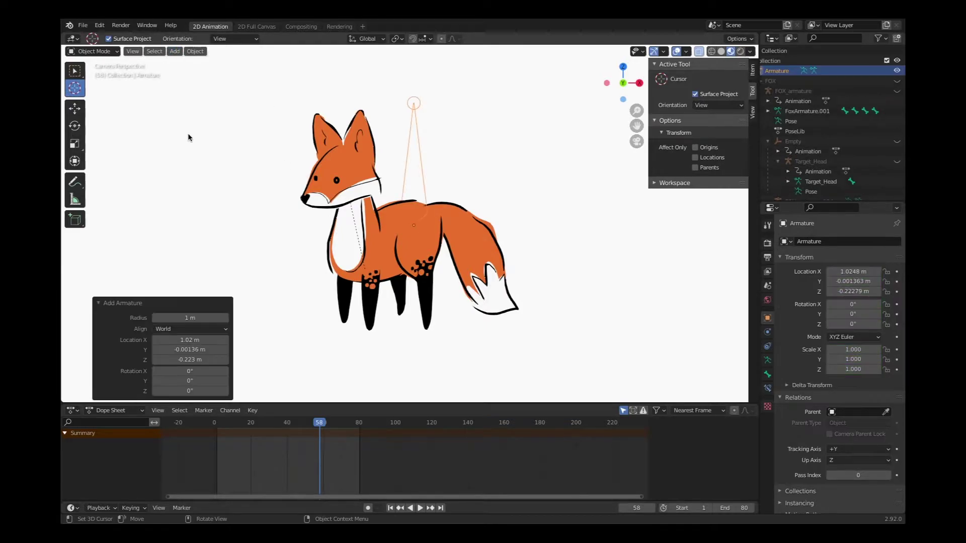
Compare the fox and armature in solid, rendered and wireframe viewport shading, and return to solid
click(722, 52)
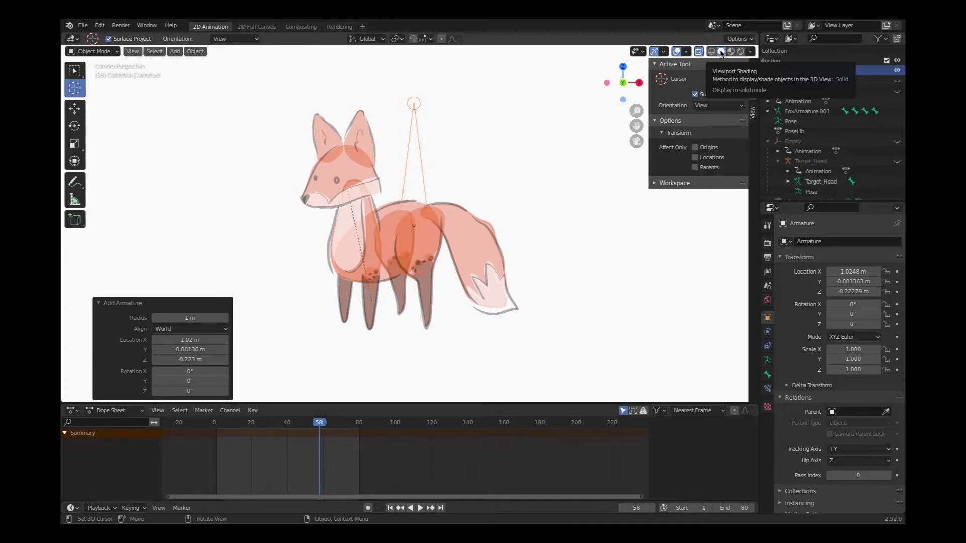
click(741, 52)
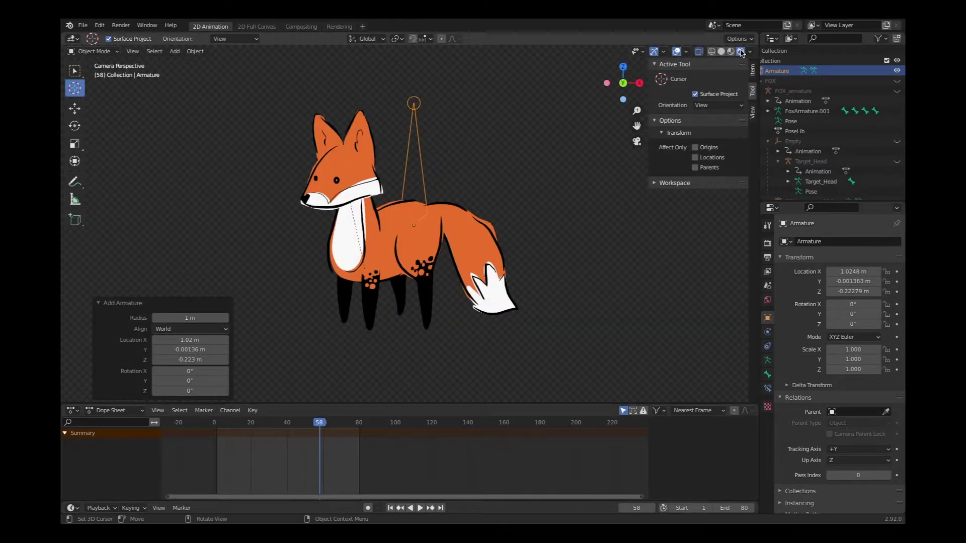
click(711, 52)
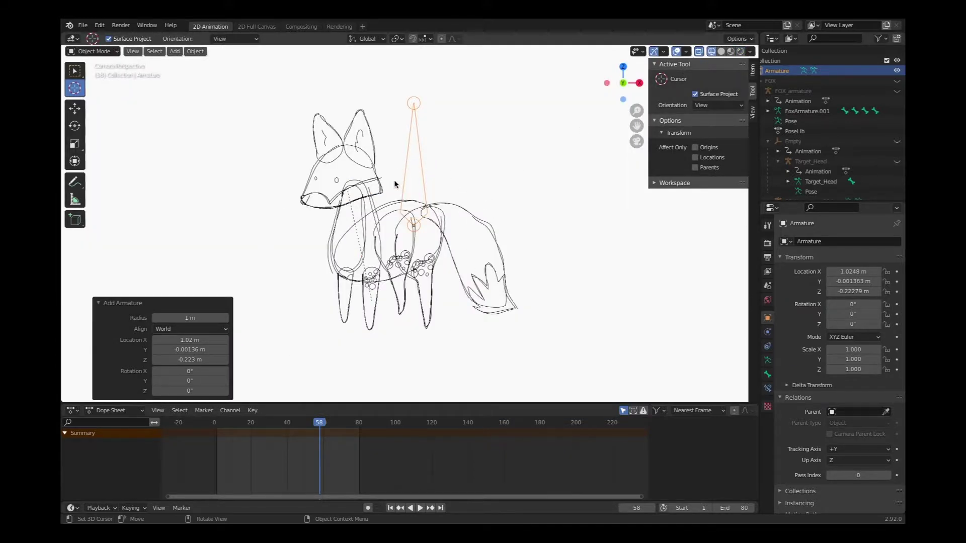
click(740, 51)
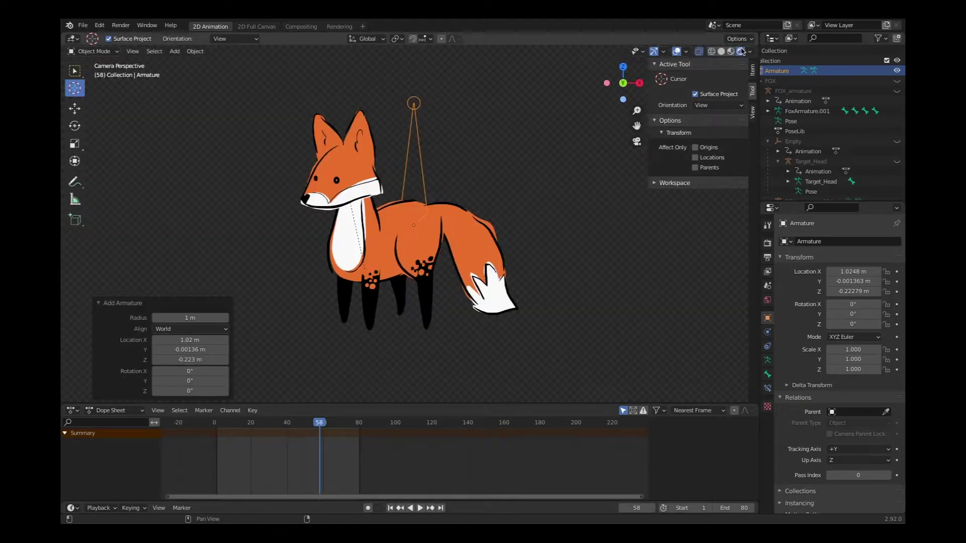
click(712, 52)
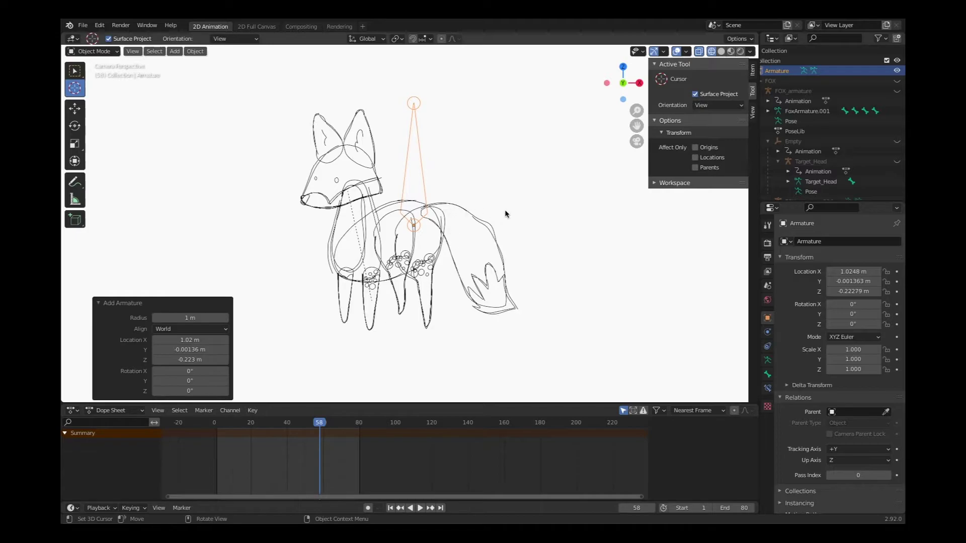
click(721, 52)
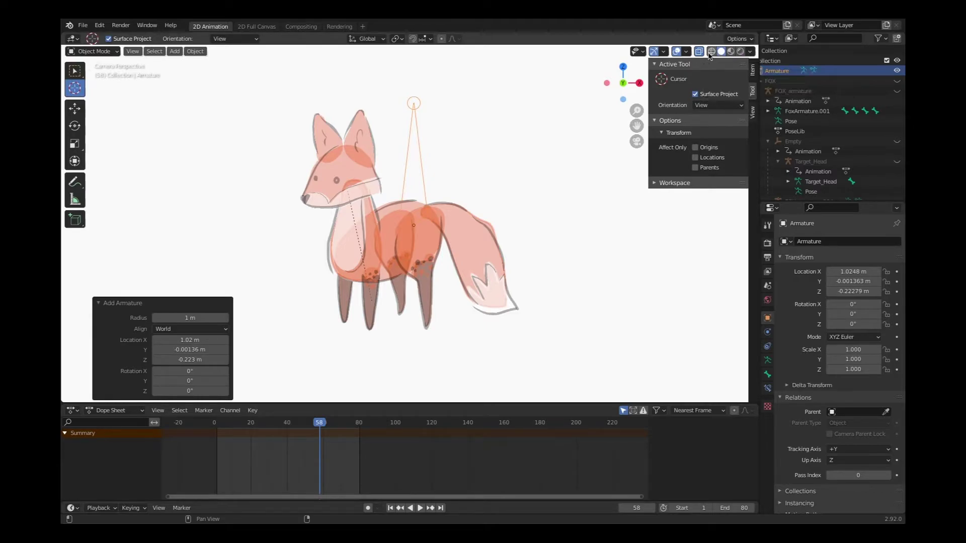
Compare the solid view with and without X-ray, leaving X-ray on to see the bones through the fox
click(698, 52)
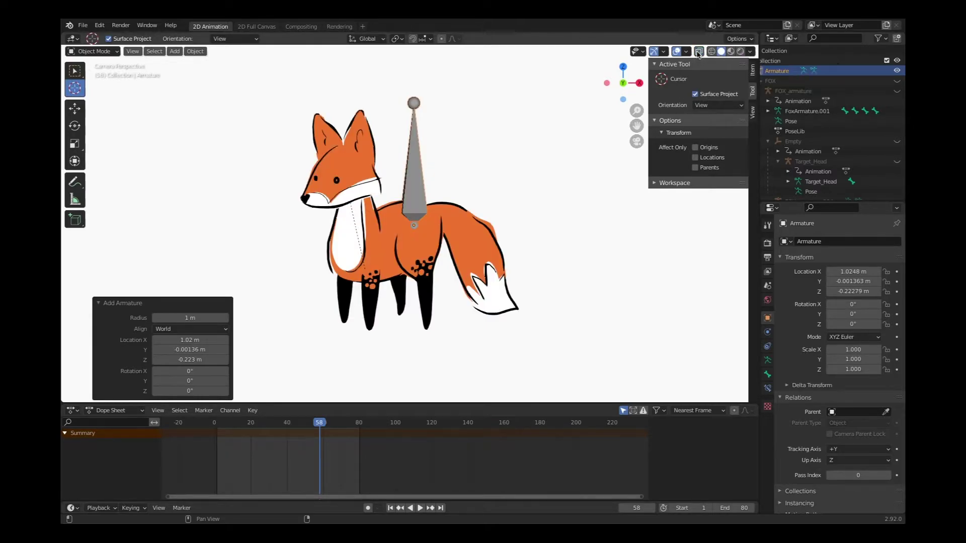
click(698, 52)
click(699, 52)
click(698, 52)
click(699, 52)
click(698, 52)
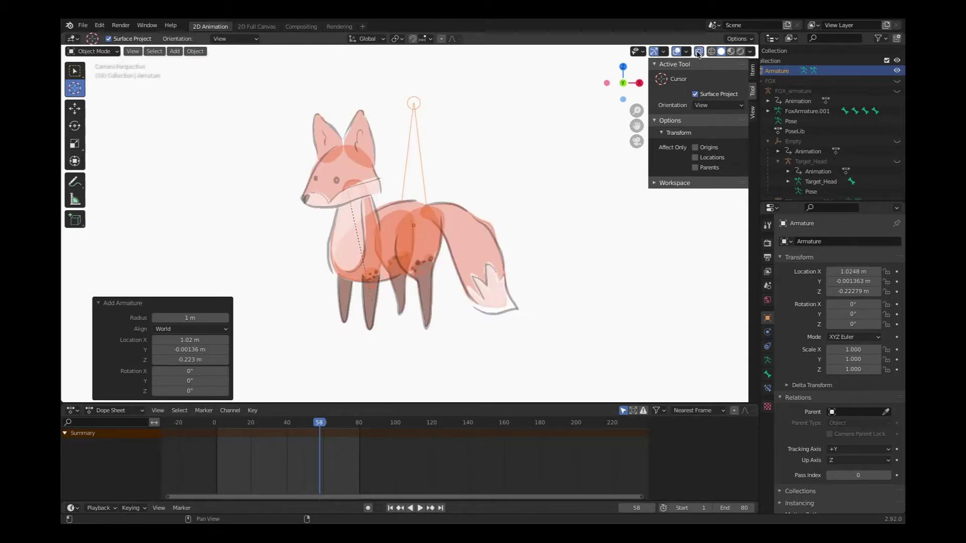
click(699, 52)
click(699, 52)
click(699, 52)
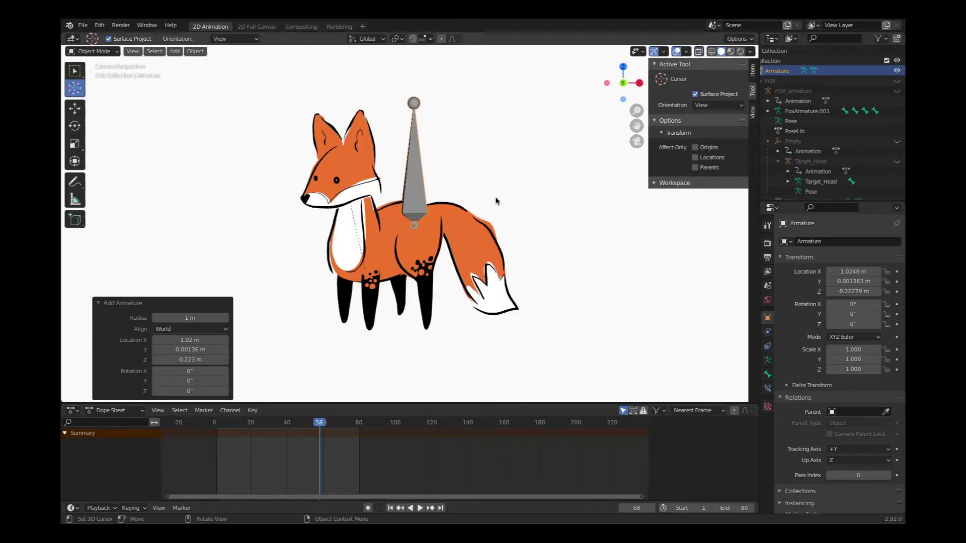
click(699, 52)
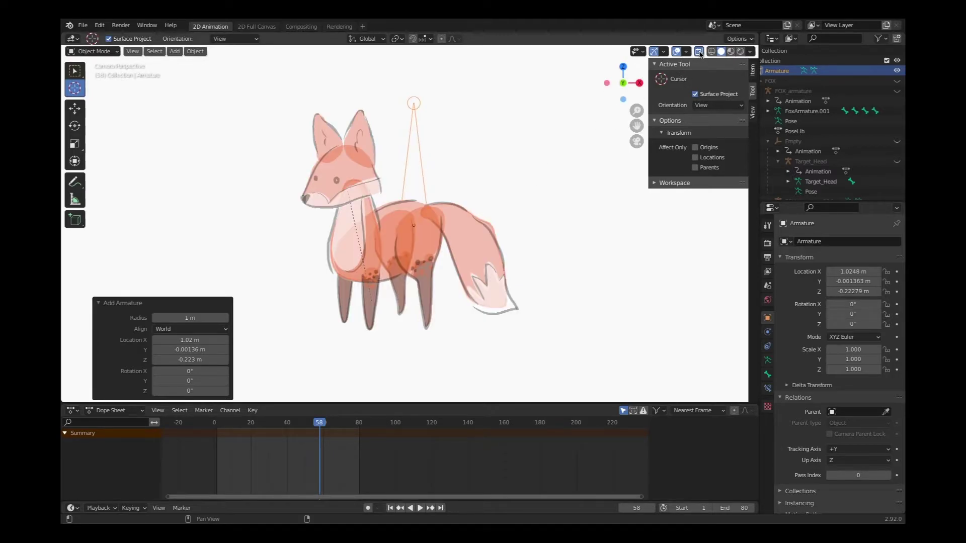
click(699, 52)
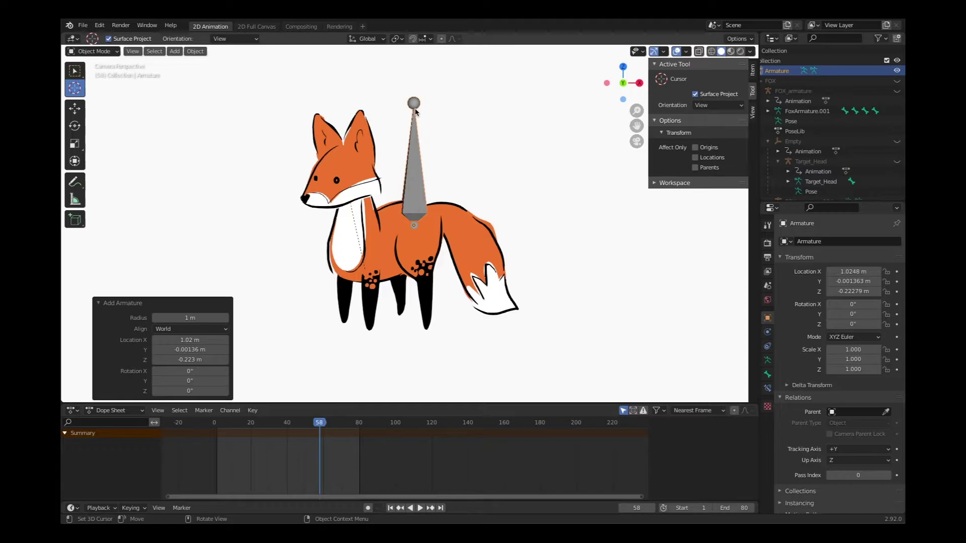
click(700, 52)
click(700, 52)
click(699, 52)
Edit the armature and move its bone's tip about -0.24 m in X and -1.15 m in Z, into the middle of the body
key(Tab)
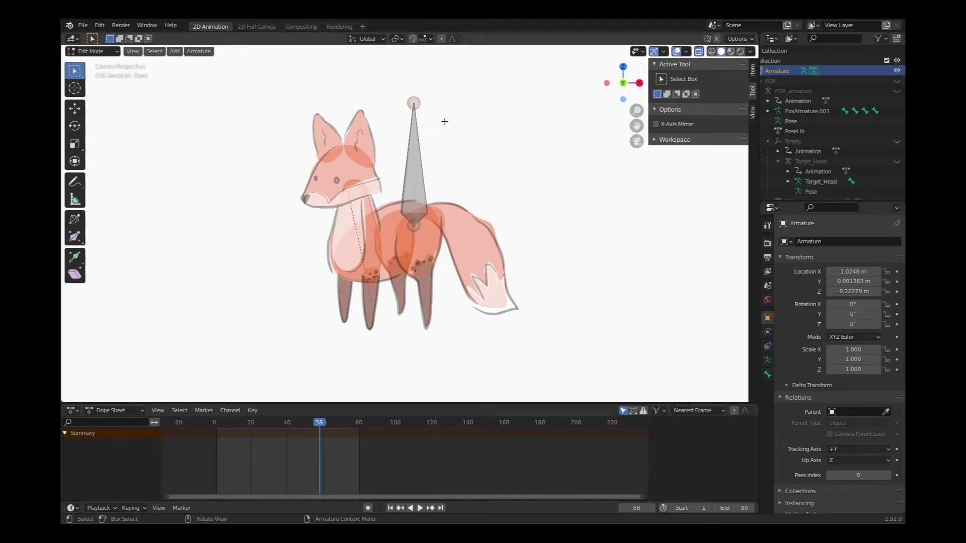
key(g)
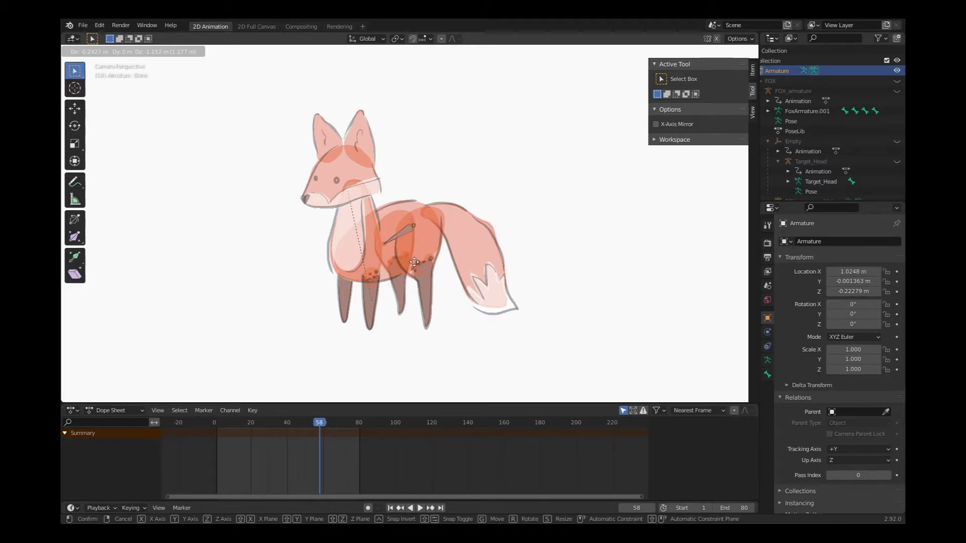
click(414, 262)
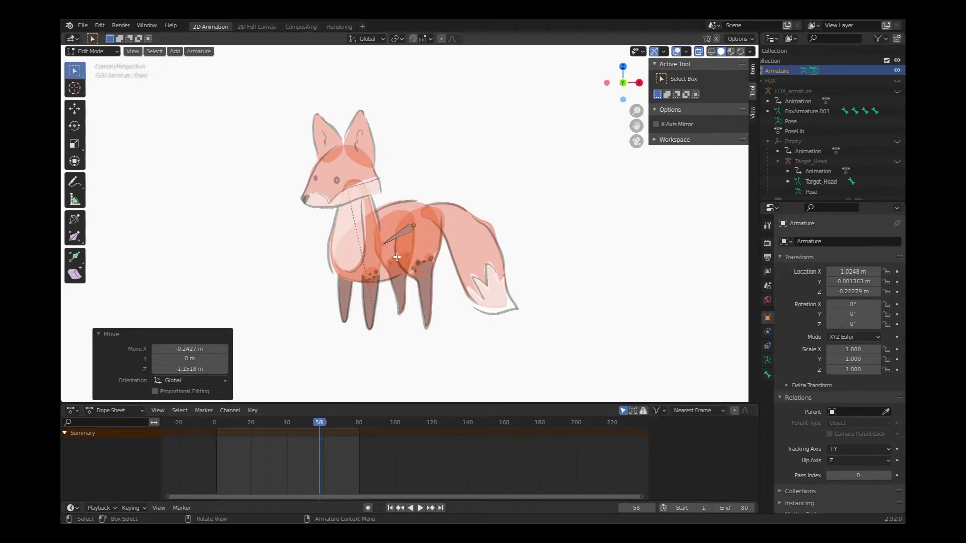
Extrude a bone about 0.27 m into the chest, two up the neck (about 0.24 m and 0.32 m), and one about 0.35 m along the muzzle
key(e)
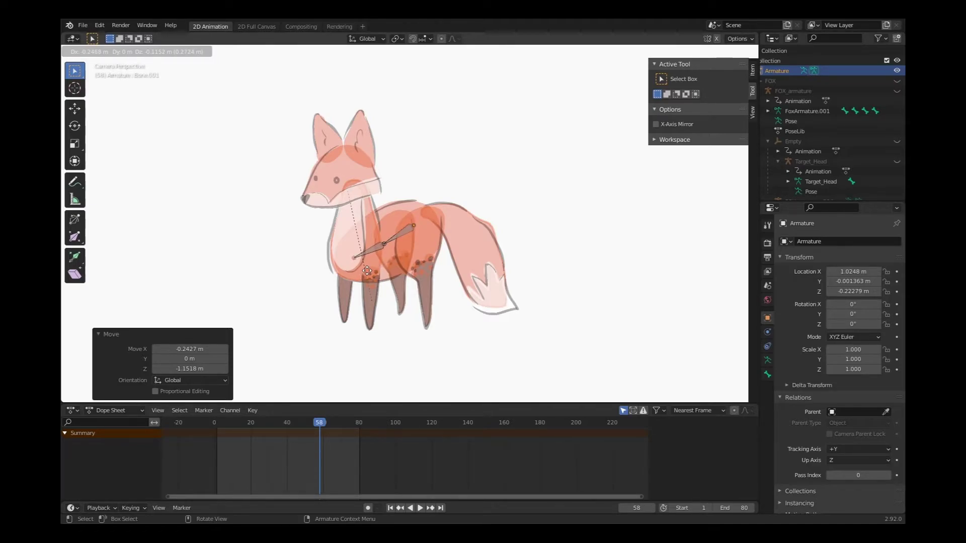
click(367, 271)
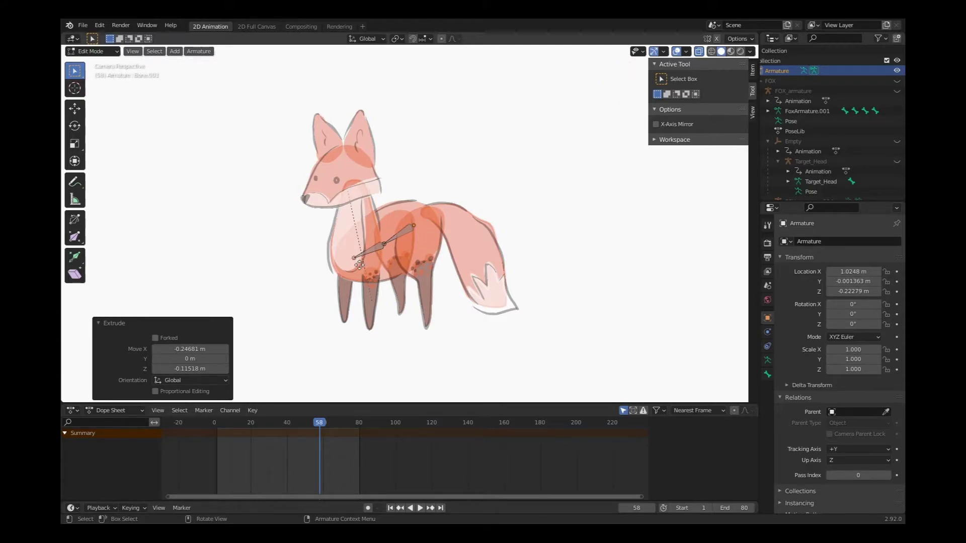
key(e)
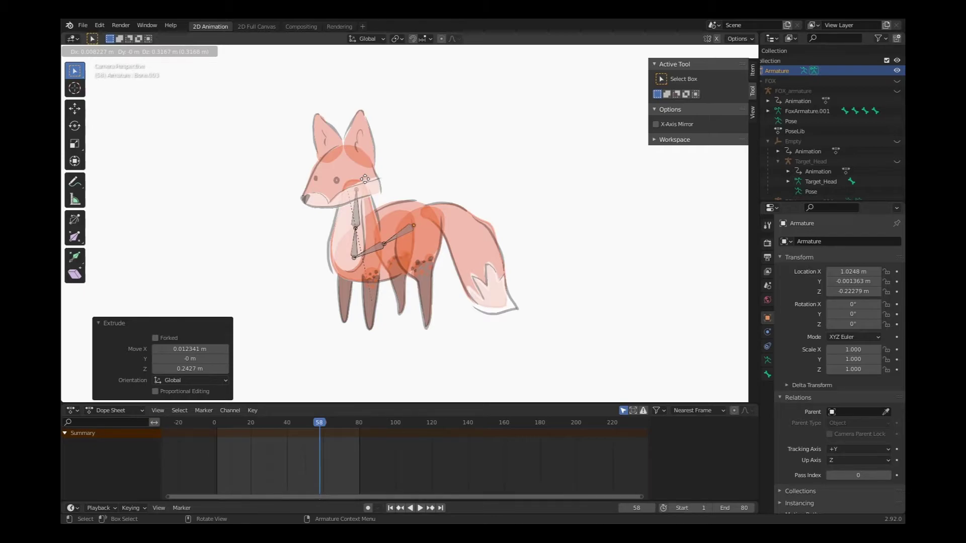
click(364, 178)
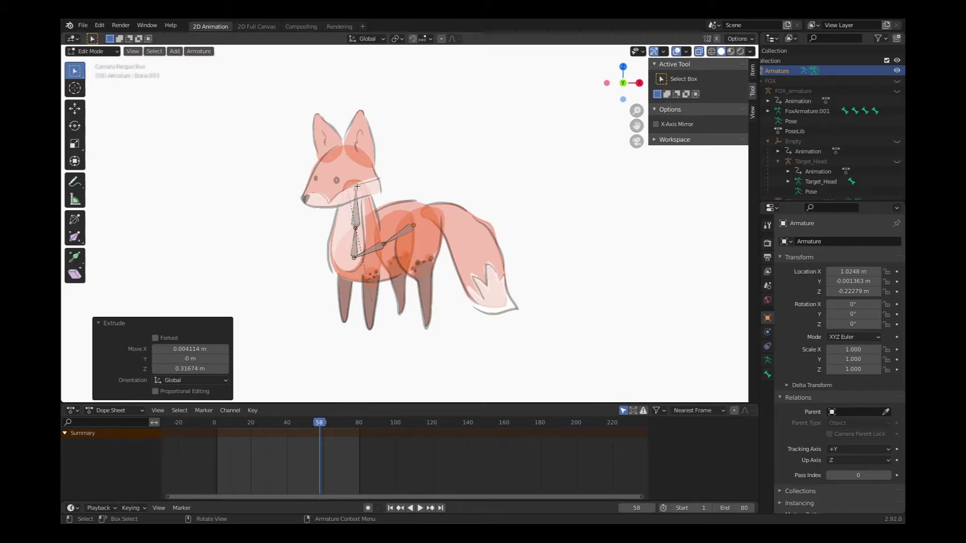
key(e)
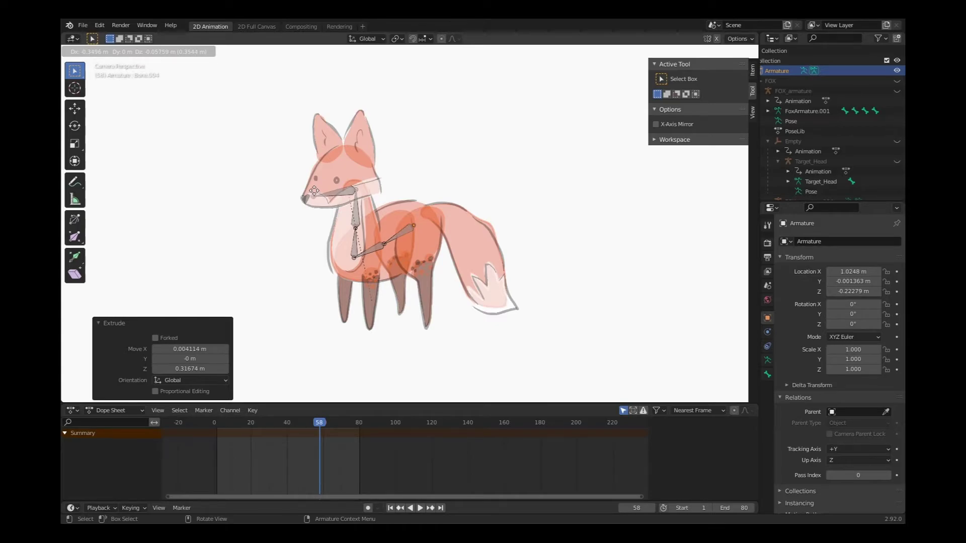
click(314, 190)
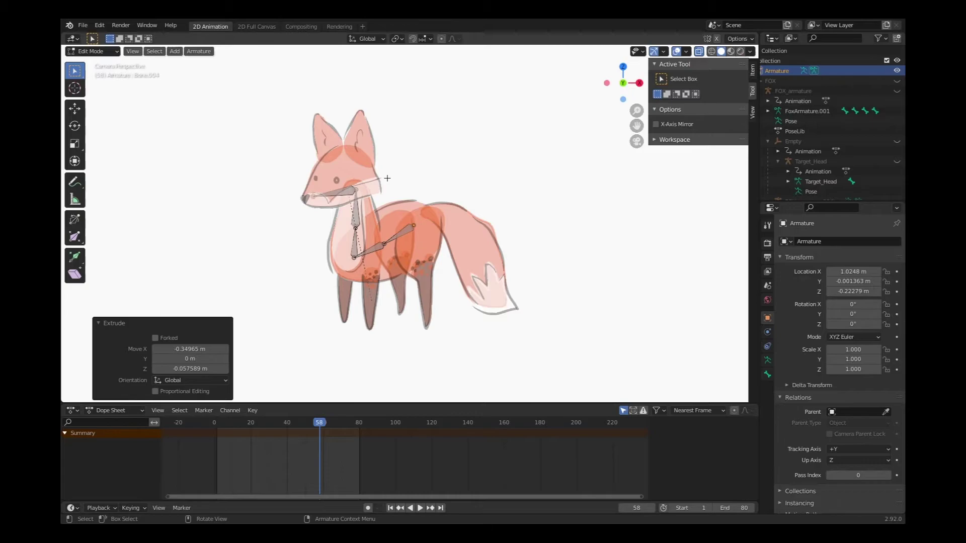
From the root bone's hip joint, extrude a short bone about 0.09 m long and a chain of three bones down the near hind leg
click(415, 226)
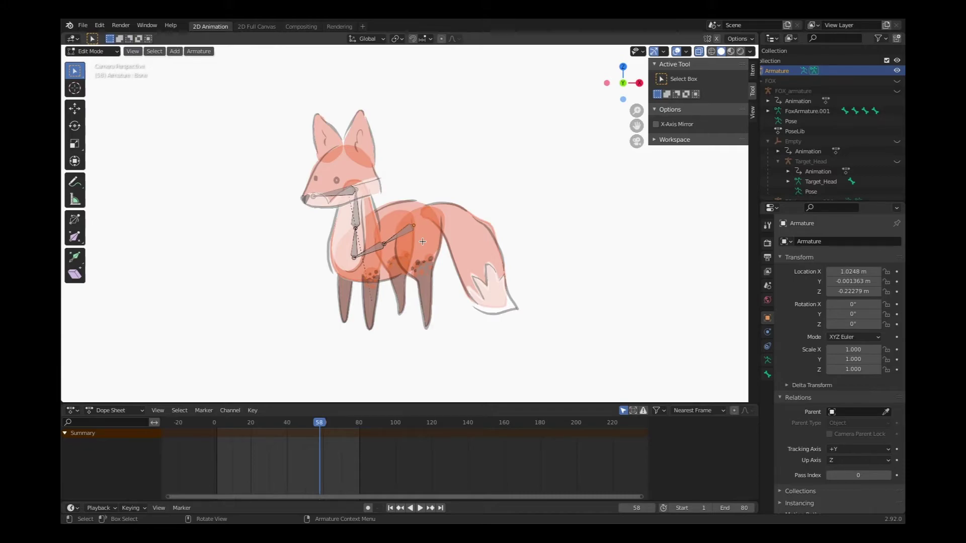
key(e)
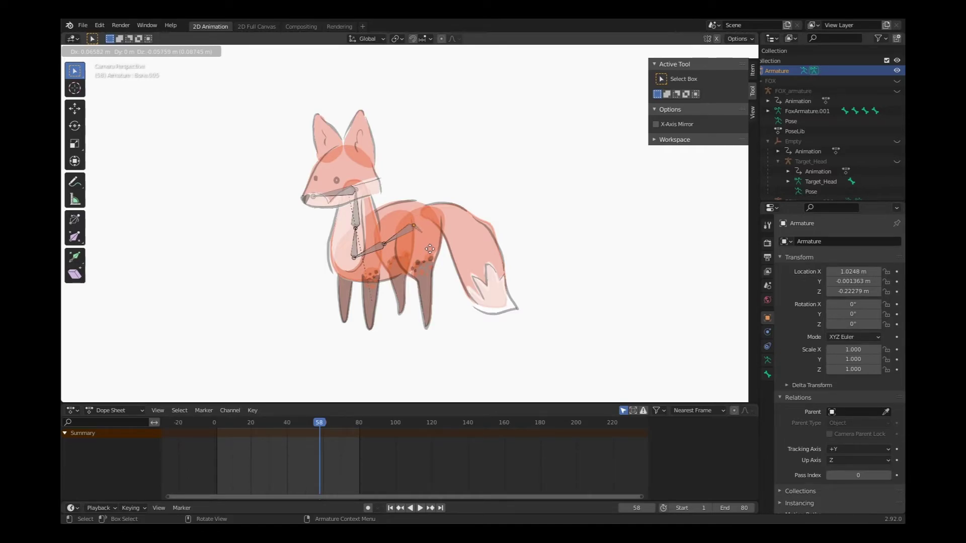
click(430, 249)
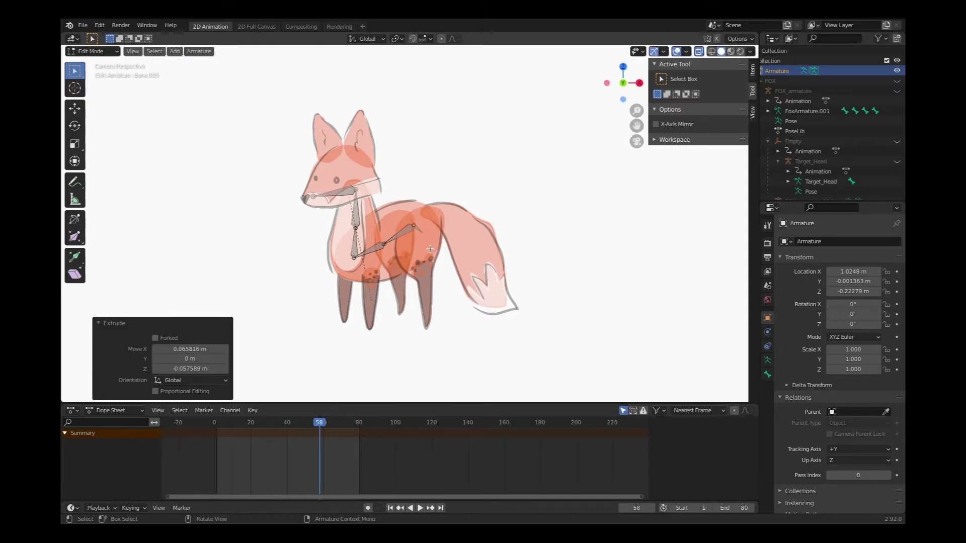
key(e)
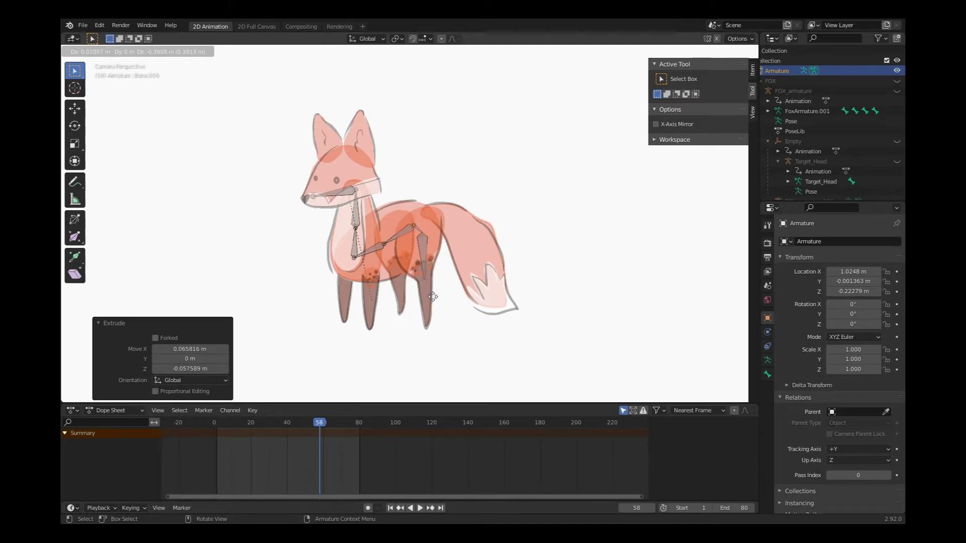
click(432, 297)
key(e)
click(434, 317)
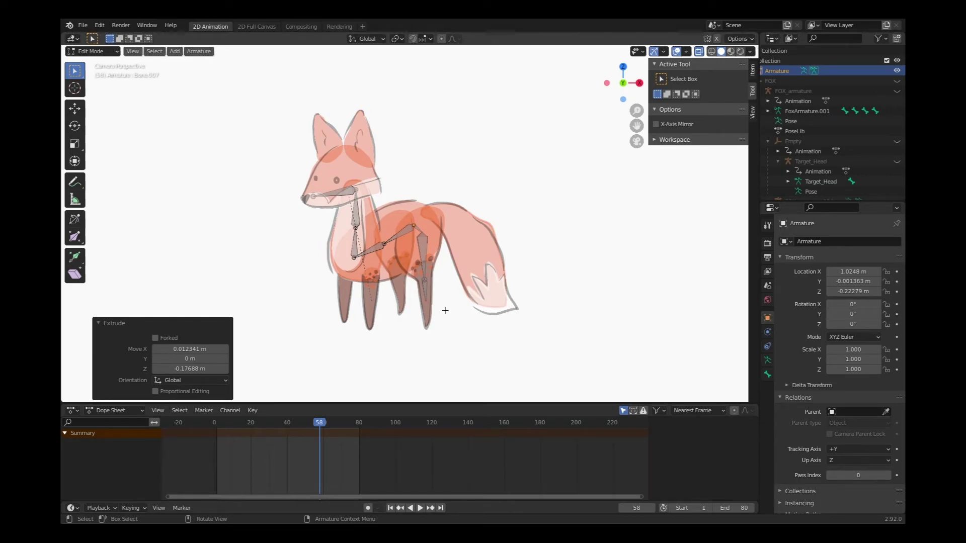
key(e)
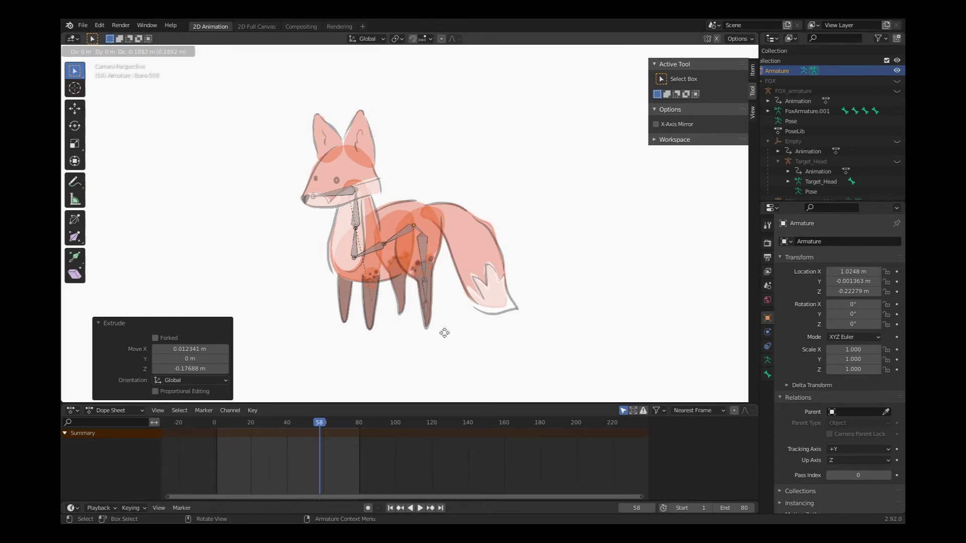
click(443, 331)
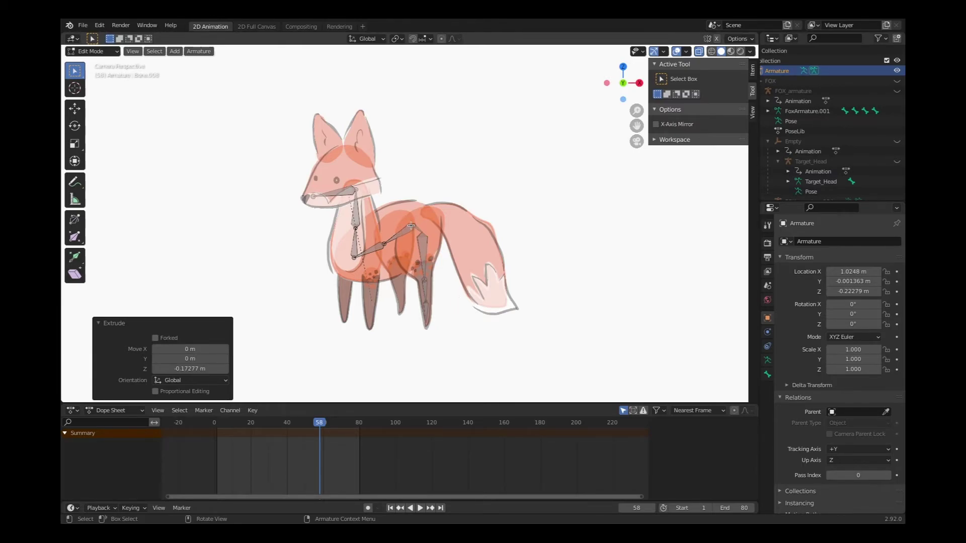
key(ctrl+z)
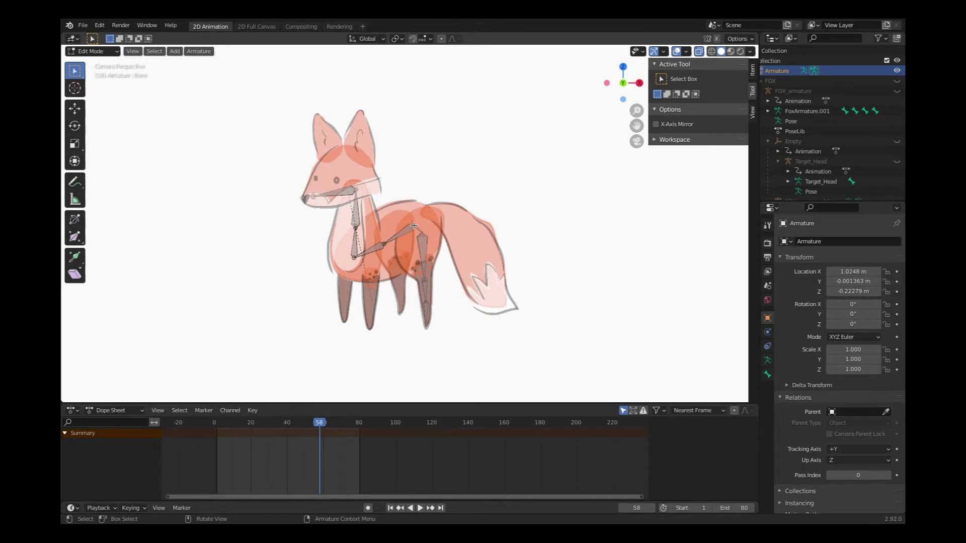
From the hip joint, extrude a bone about 0.15 m long, then three down the far hind leg, about 0.34 m, 0.19 m and 0.14 m
key(e)
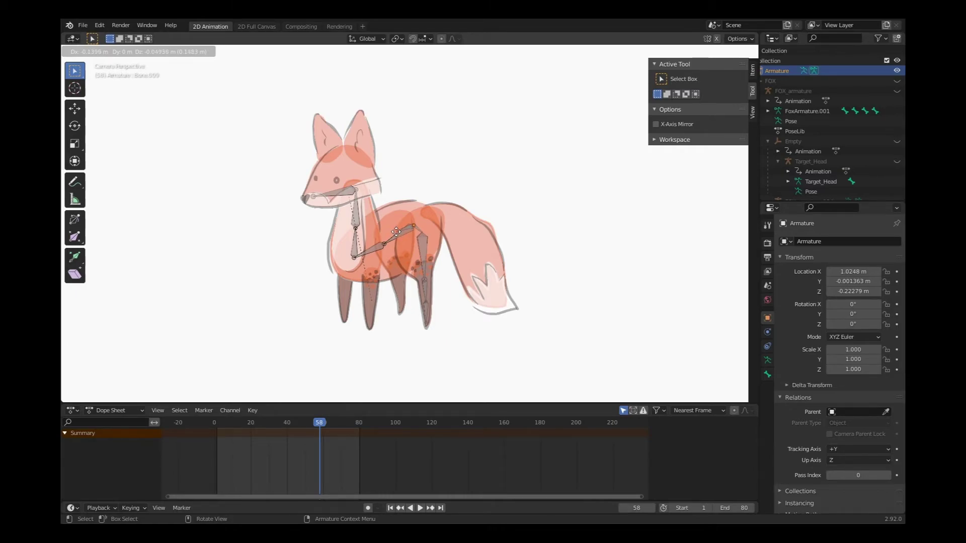
click(396, 233)
key(e)
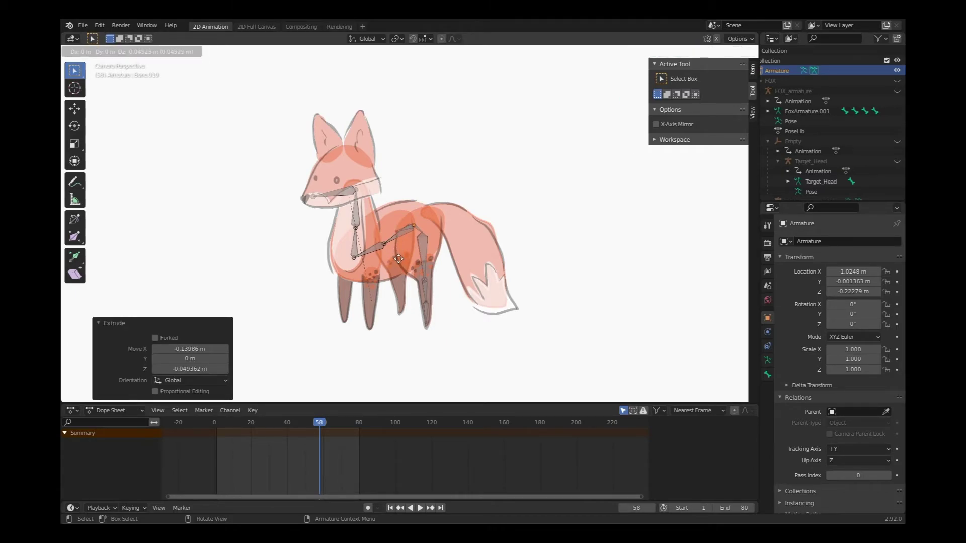
click(401, 293)
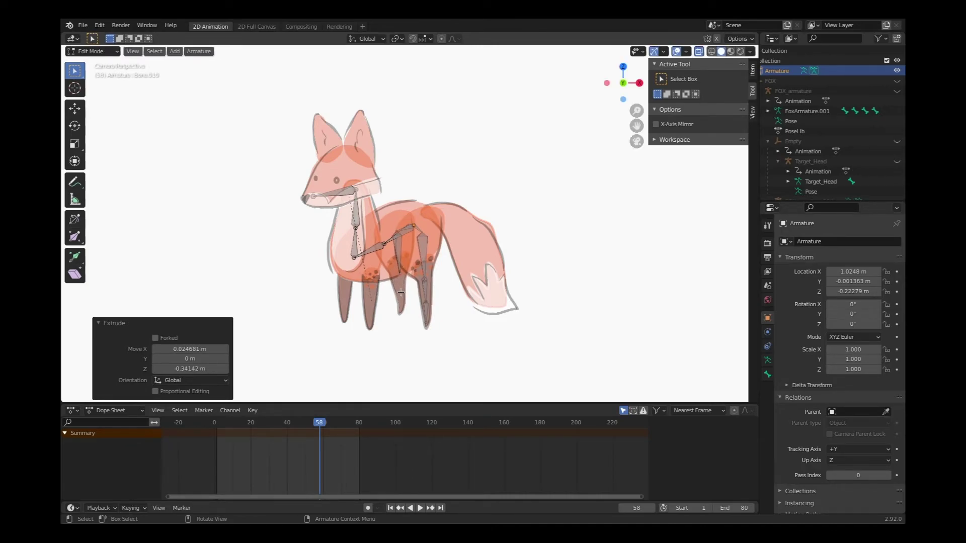
key(e)
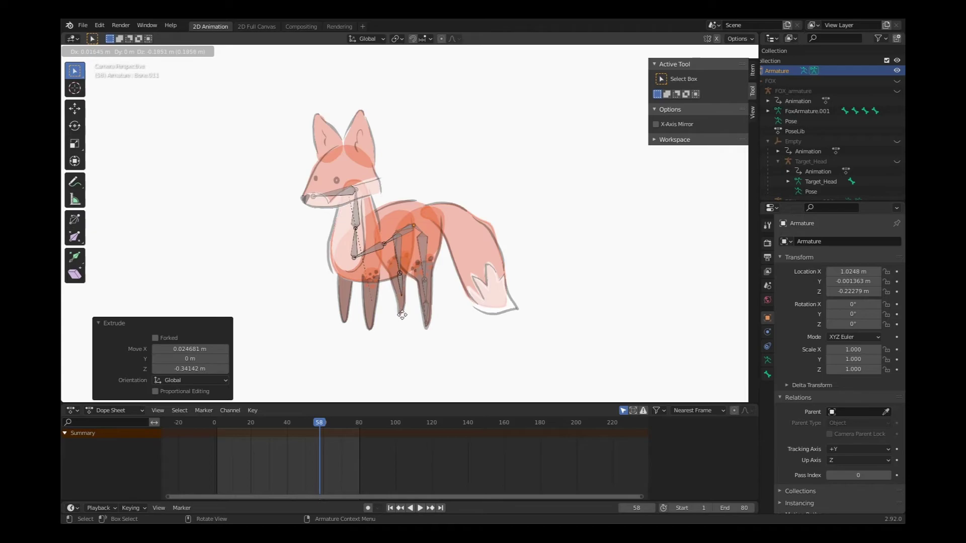
click(402, 315)
key(e)
click(403, 341)
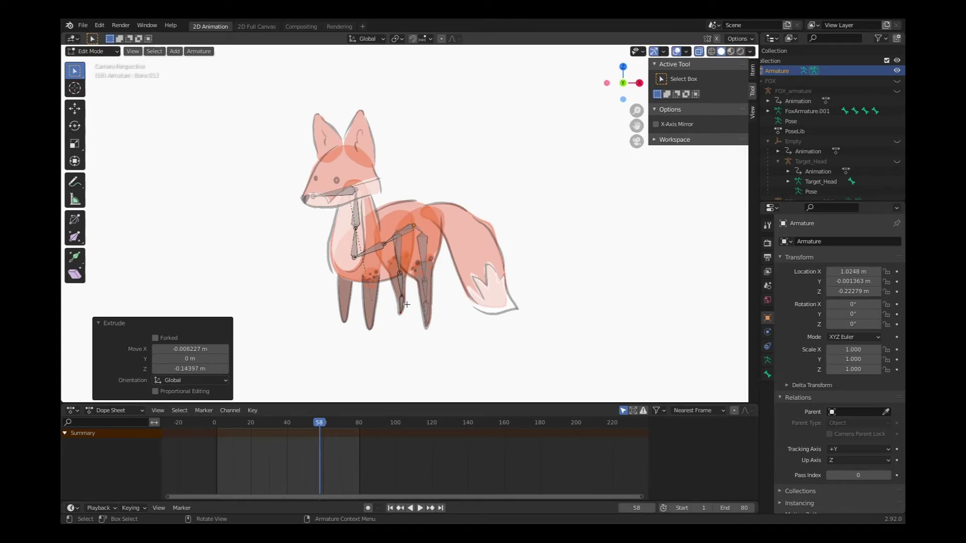
From the chest joint, extrude a shoulder bone about 0.18 m long and two bones down the near front leg, ending with about 0.20 m
click(355, 259)
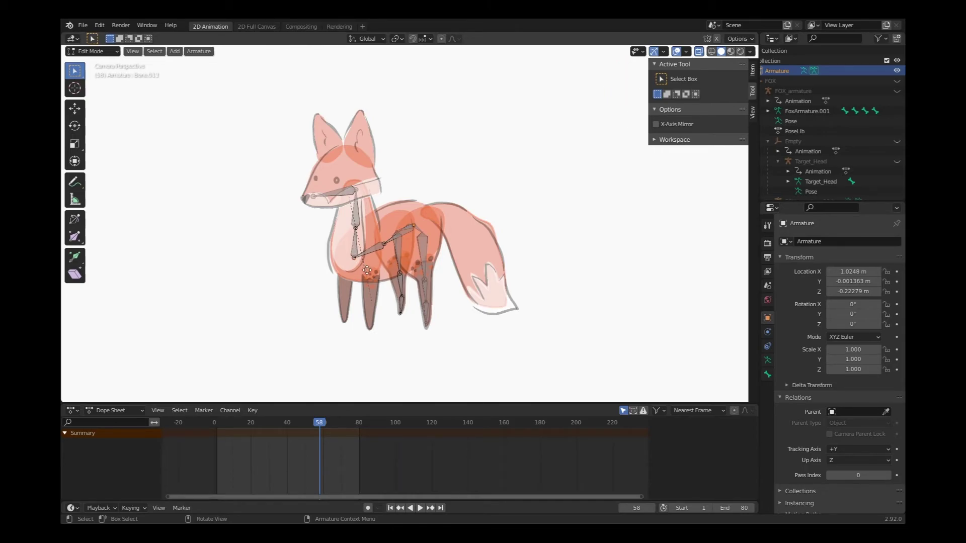
key(e)
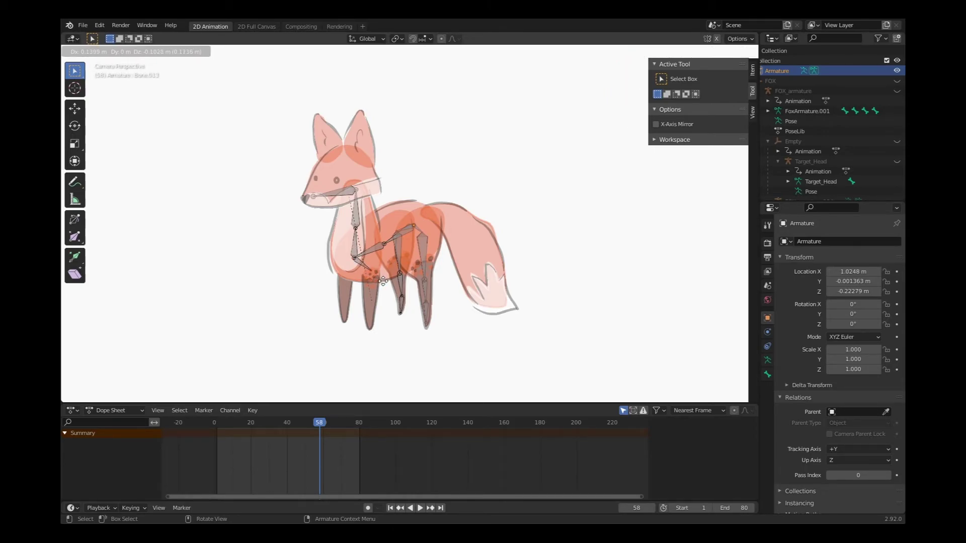
click(382, 302)
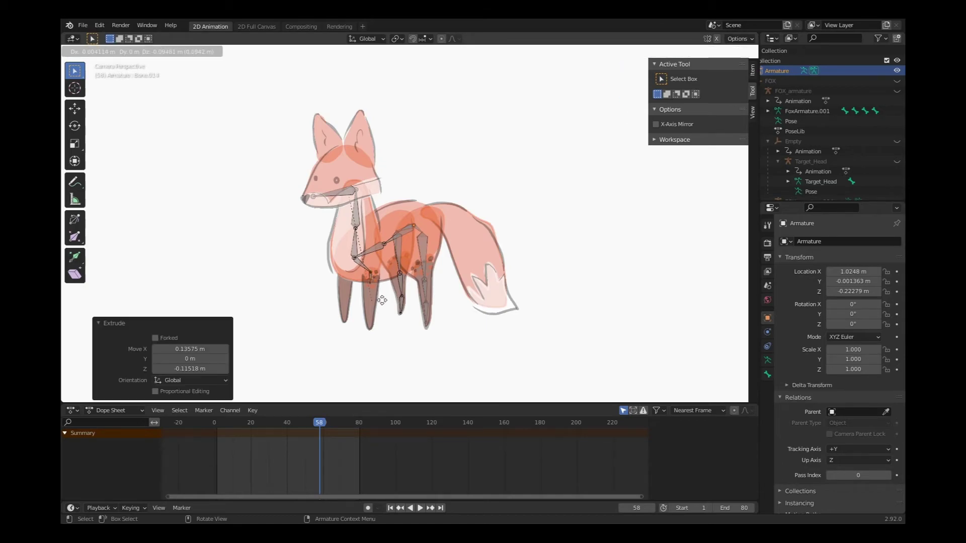
key(e)
click(382, 338)
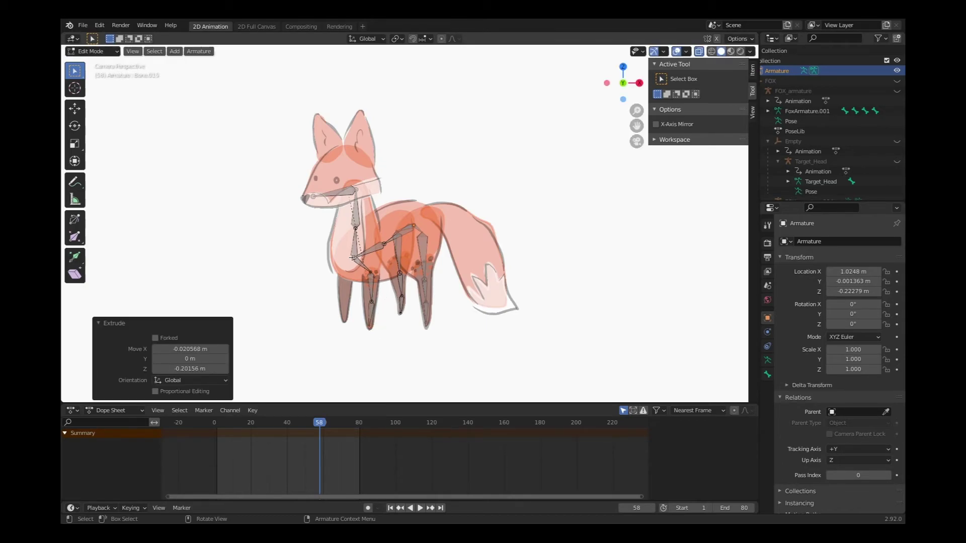
From the chest joint, extrude a short shoulder bone and two more bones down the far front leg to its paw
key(e)
click(351, 292)
key(e)
click(351, 316)
key(e)
click(350, 338)
From the root bone's hip joint, extrude a bone to the rump and two along the upper tail, about 0.21 m and 0.25 m
click(414, 225)
key(e)
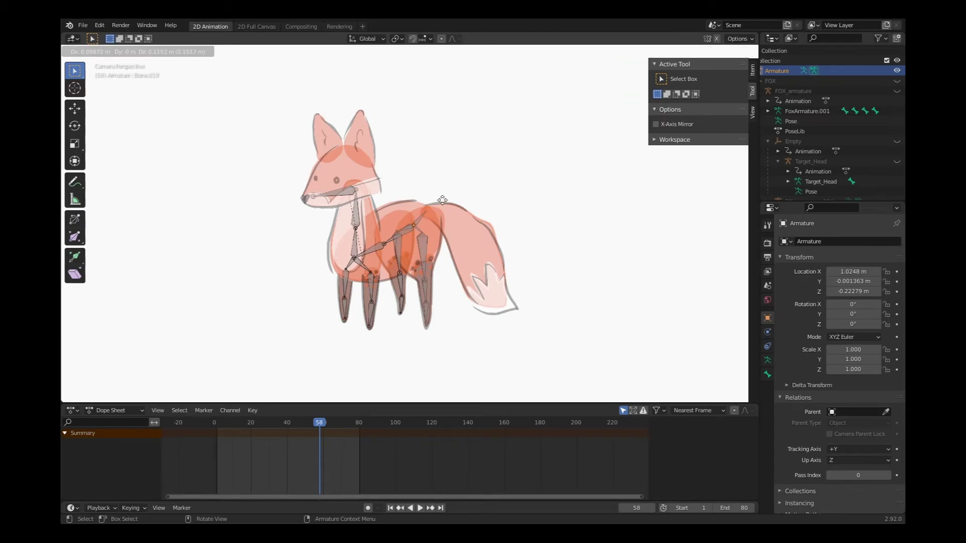
click(451, 217)
key(e)
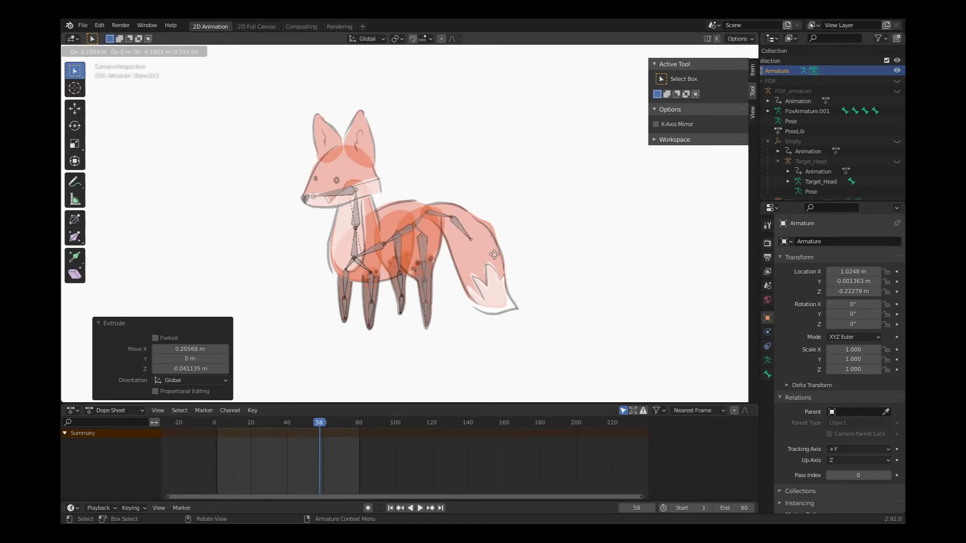
click(472, 240)
key(e)
click(497, 257)
Continue the tail chain to its tip with three extruded bones, about 0.26 m, 0.21 m and 0.22 m long
key(e)
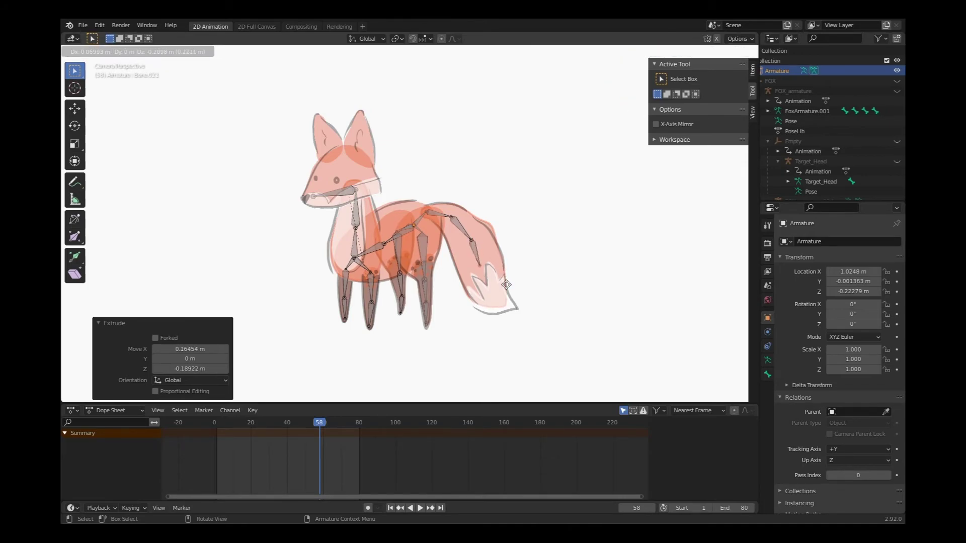
click(508, 290)
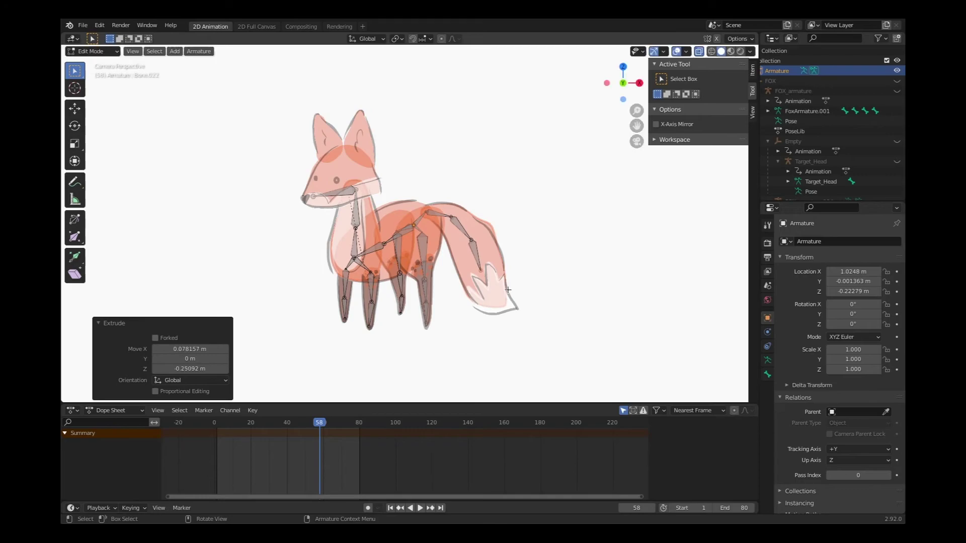
key(e)
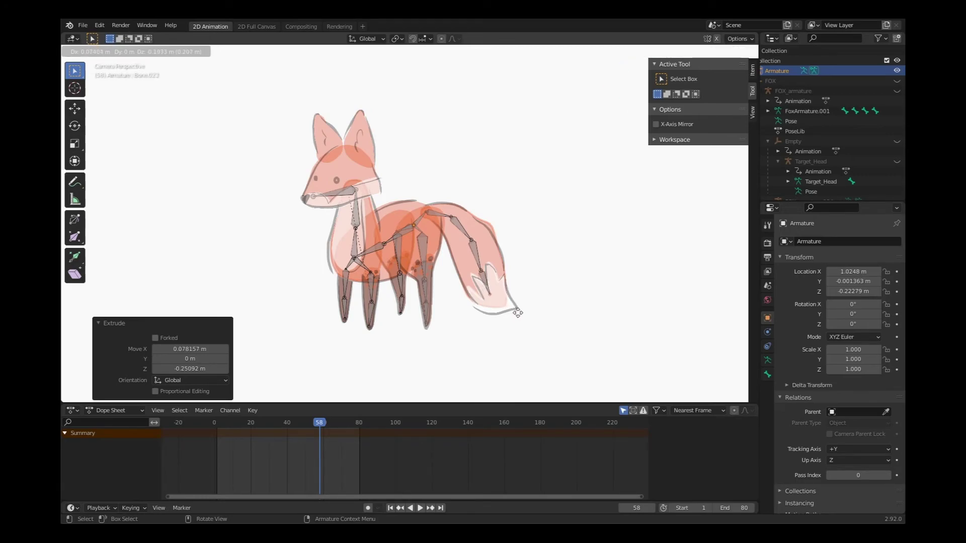
click(519, 313)
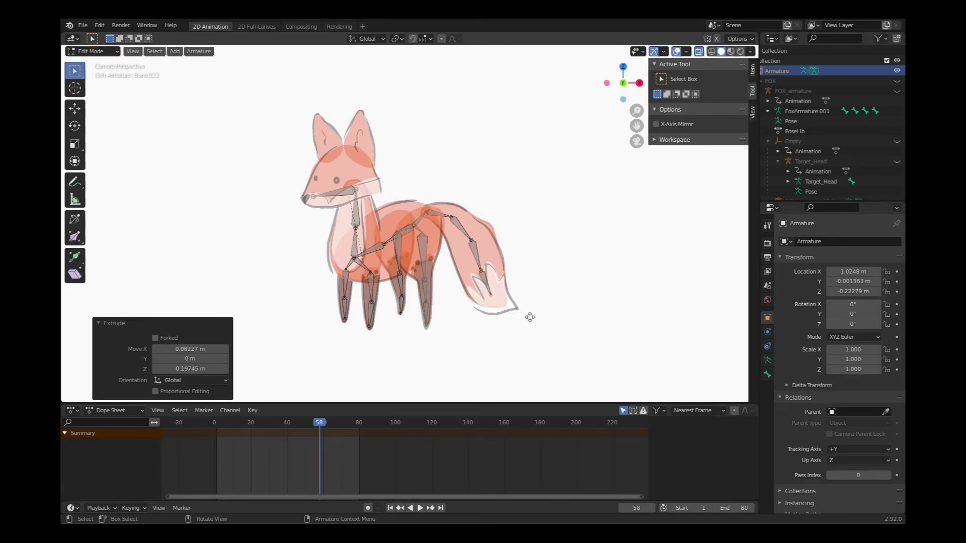
key(e)
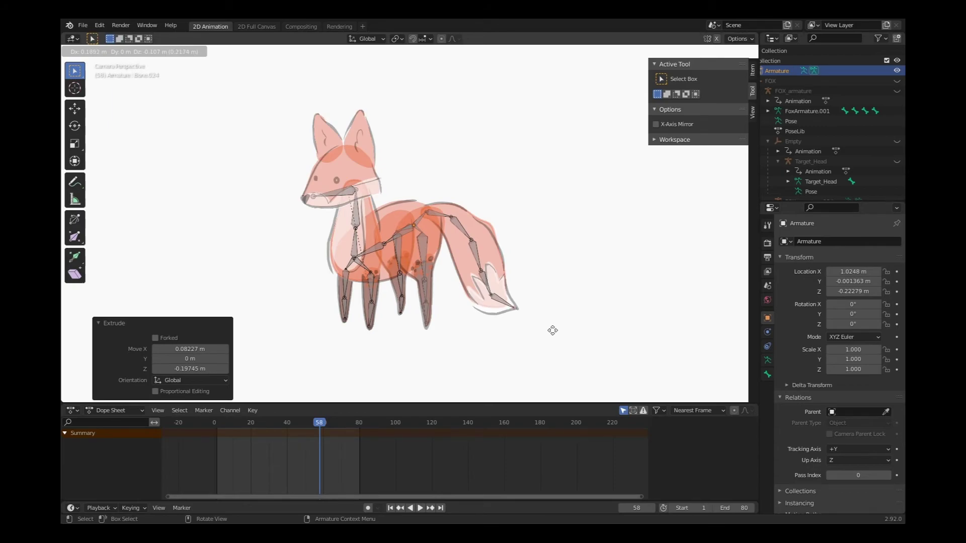
click(552, 331)
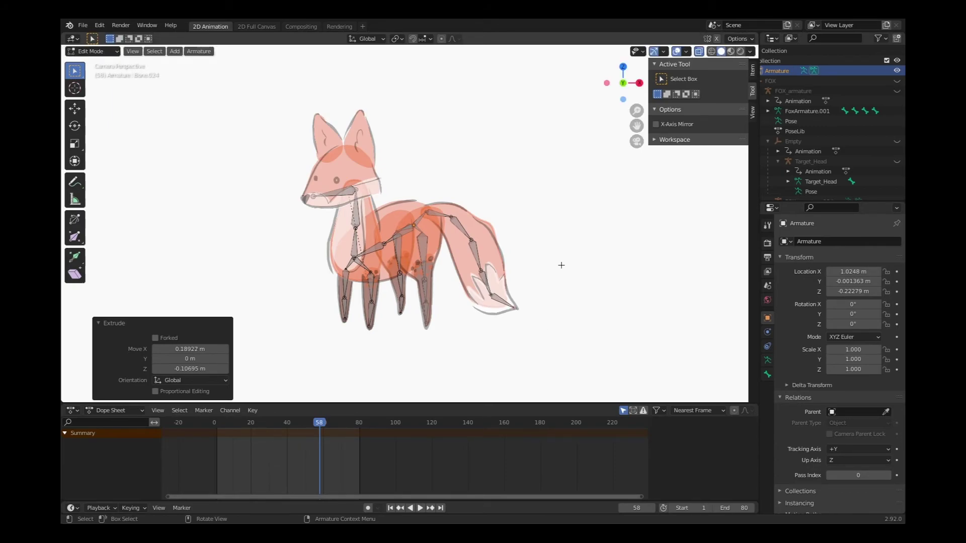